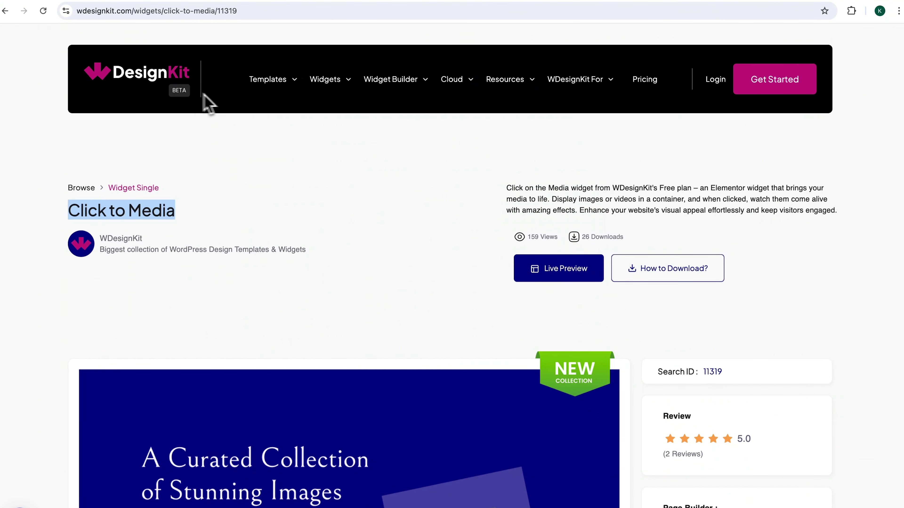
# Step: Browse the Templates, Widgets, Resources and WDesignKit For menus on the Click to Media widget page
pyautogui.moveTo(268, 87)
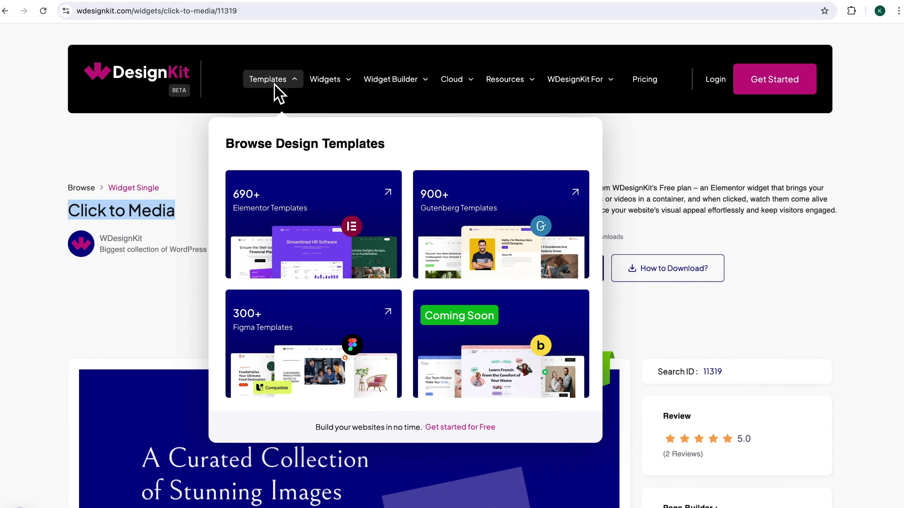
pyautogui.moveTo(329, 86)
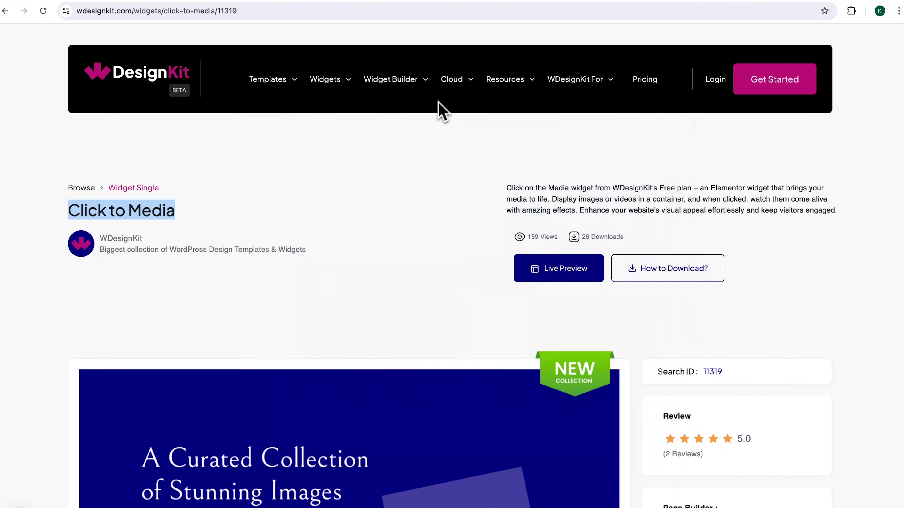
pyautogui.moveTo(498, 85)
pyautogui.moveTo(579, 87)
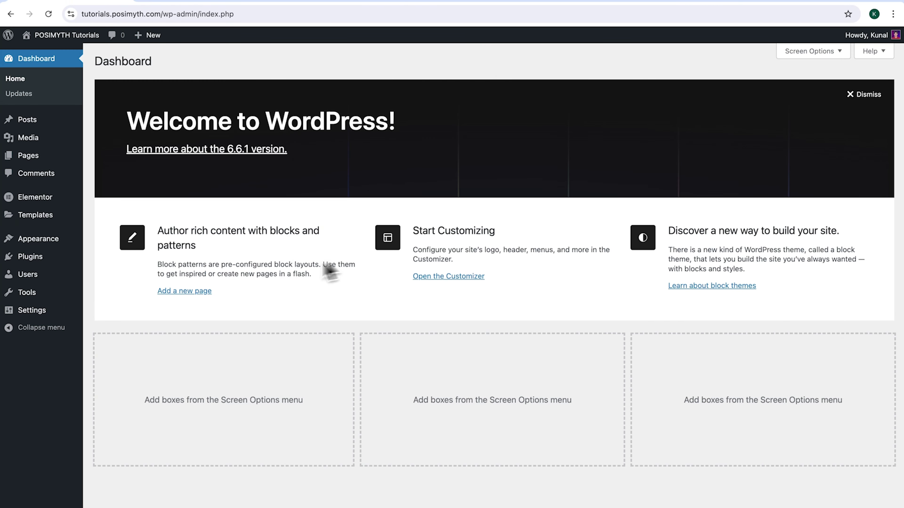
# Step: Search 'wdesignkit' in the plugin directory, install and activate it, then check the active Nexter theme
pyautogui.click(53, 260)
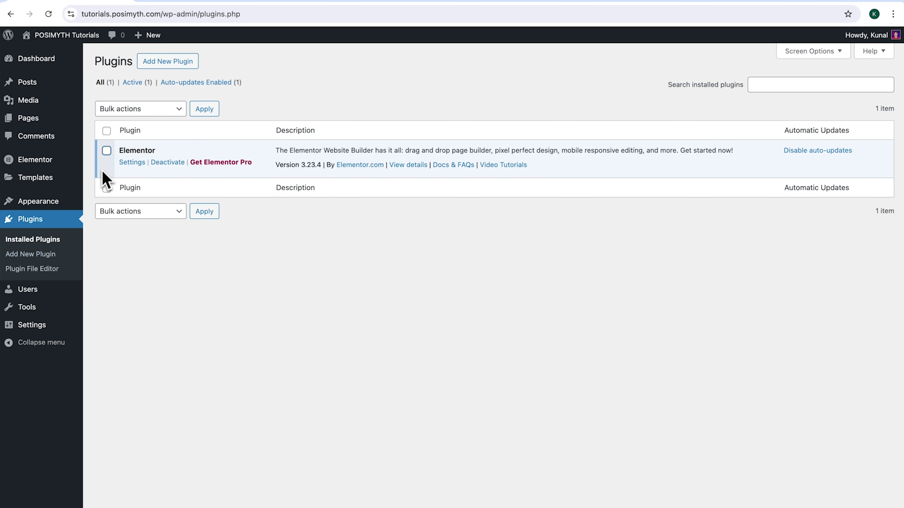
pyautogui.click(106, 150)
pyautogui.click(170, 67)
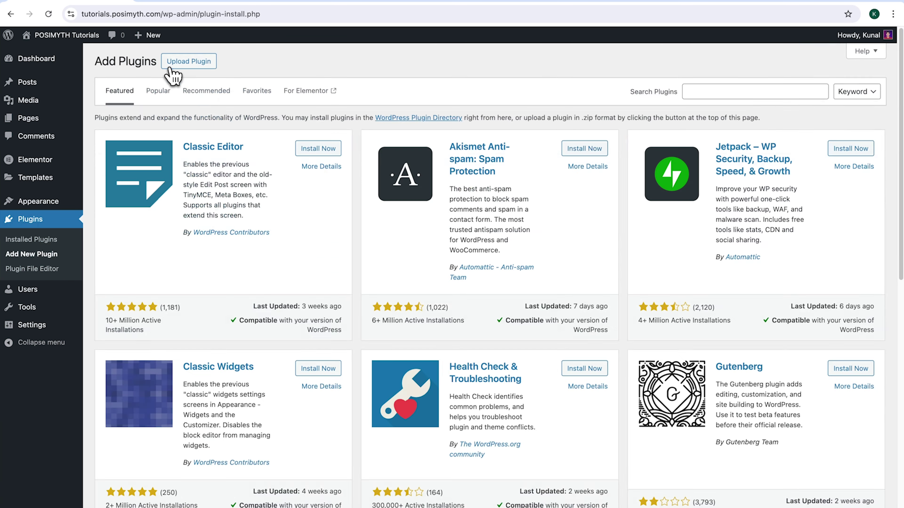
pyautogui.click(712, 93)
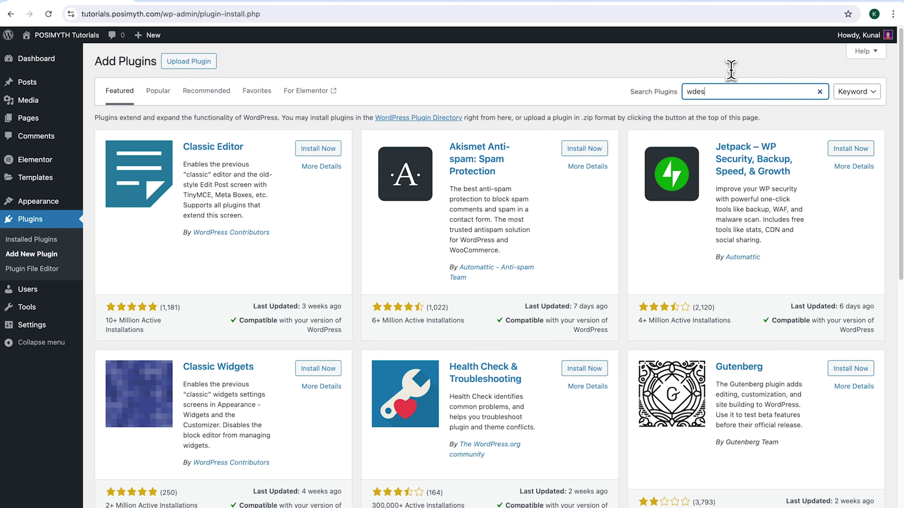
pyautogui.write('wdesignkit')
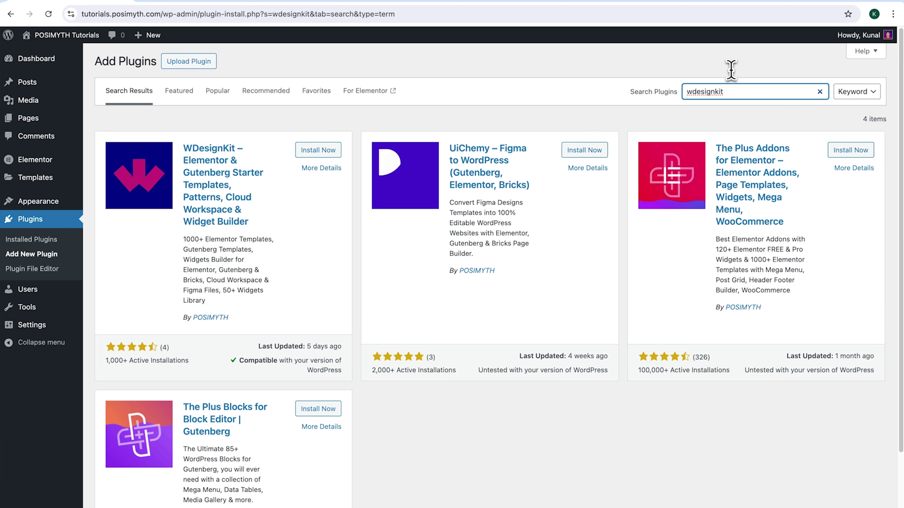
pyautogui.click(314, 152)
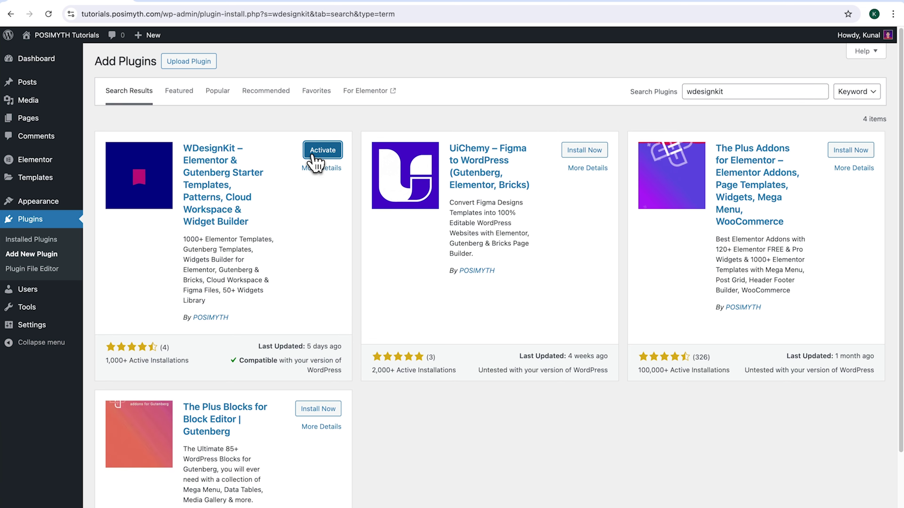
pyautogui.click(314, 156)
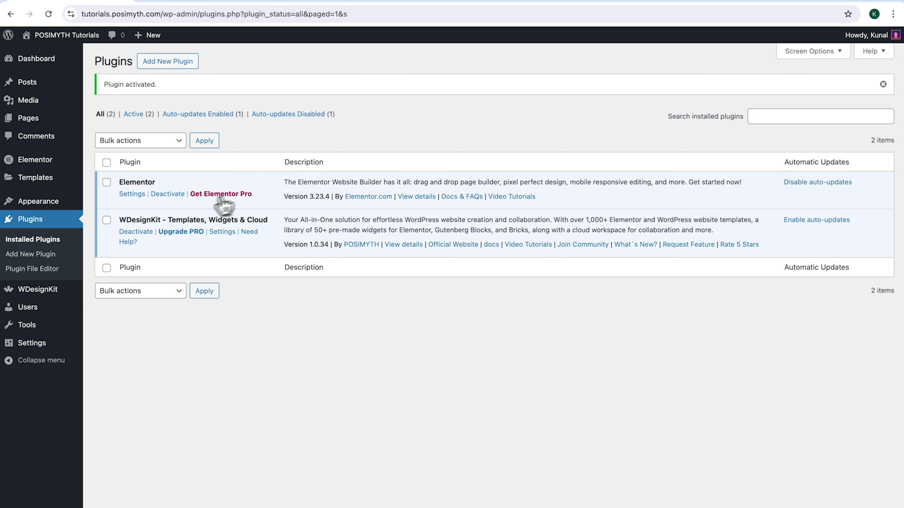
pyautogui.click(55, 205)
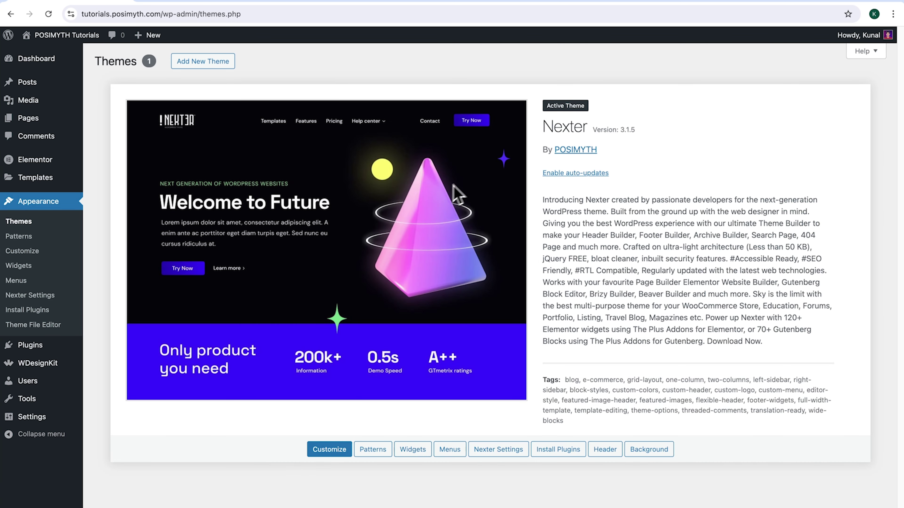
pyautogui.moveTo(542, 126); pyautogui.dragTo(591, 130)
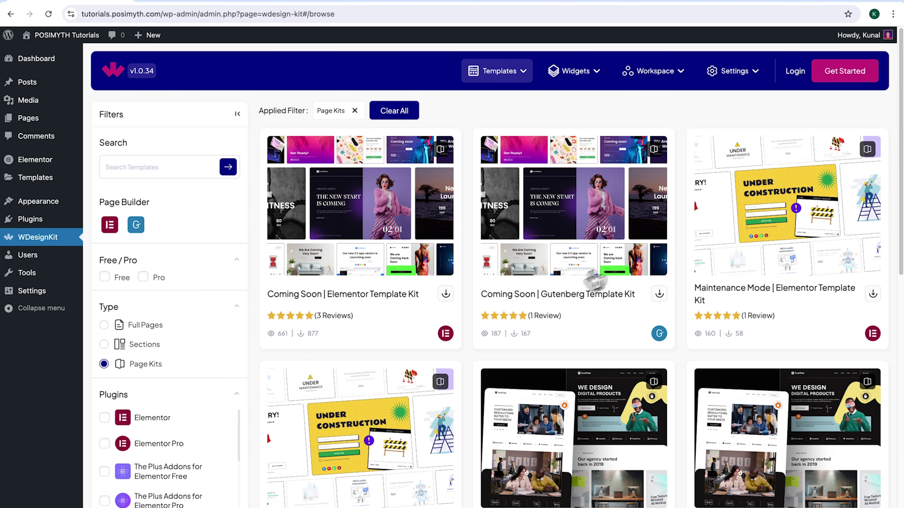
# Step: Open the WDesignKit login screen and switch from the sign-up form to sign-in
pyautogui.click(795, 73)
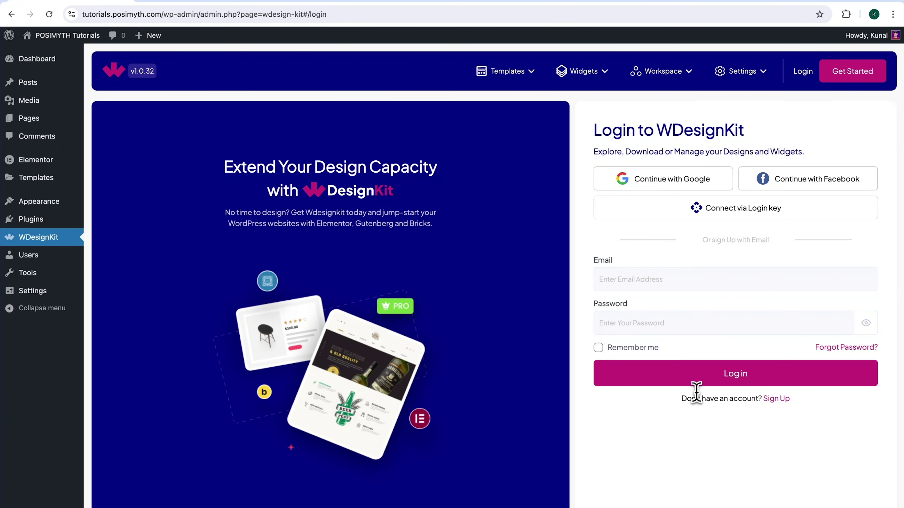
pyautogui.moveTo(683, 399); pyautogui.dragTo(766, 419)
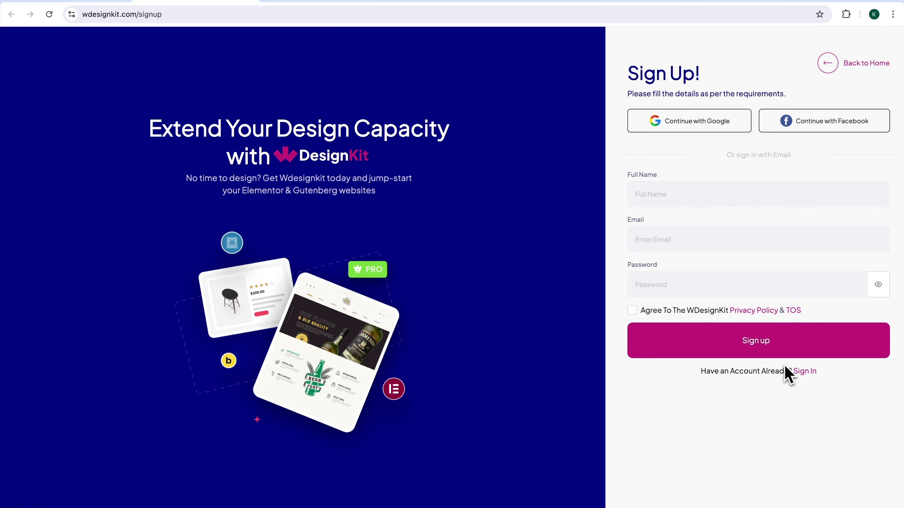
pyautogui.click(804, 372)
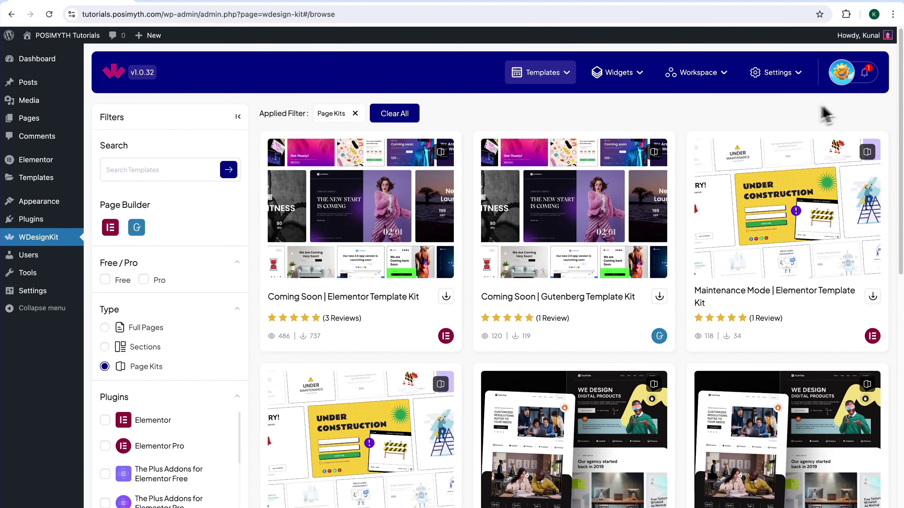
# Step: Download the Click To Media widget from Browse Widgets and find it under My Widgets
pyautogui.moveTo(646, 85)
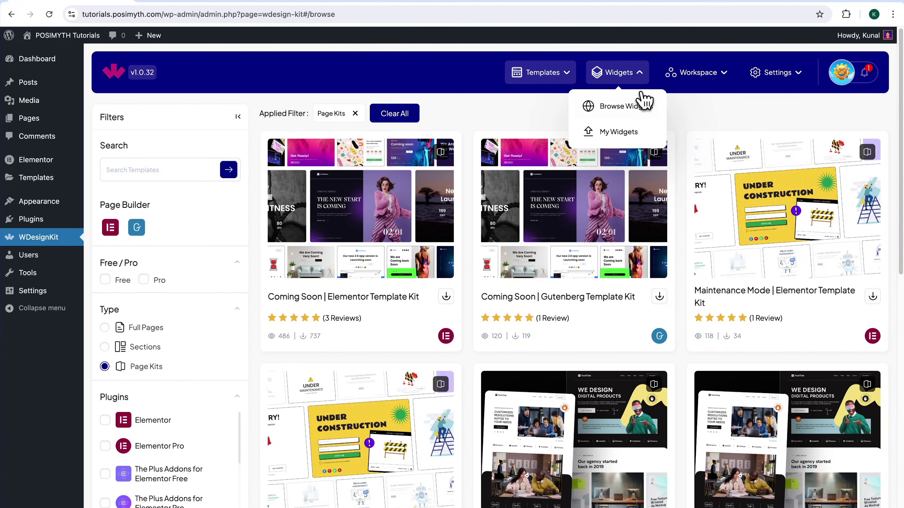
pyautogui.click(627, 107)
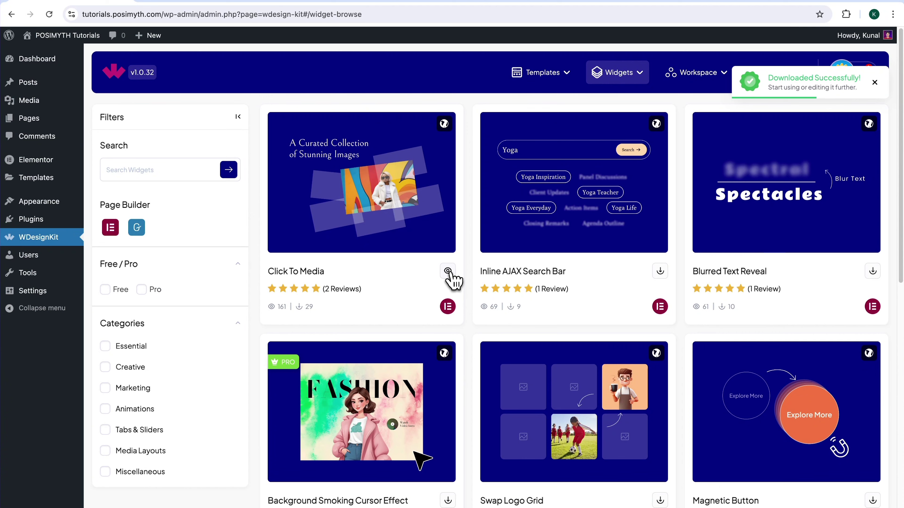
pyautogui.moveTo(641, 83)
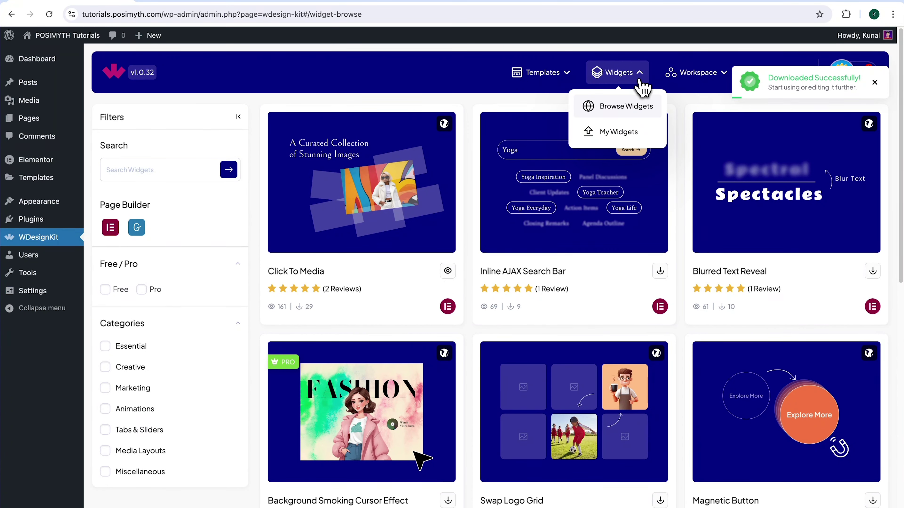
pyautogui.click(615, 143)
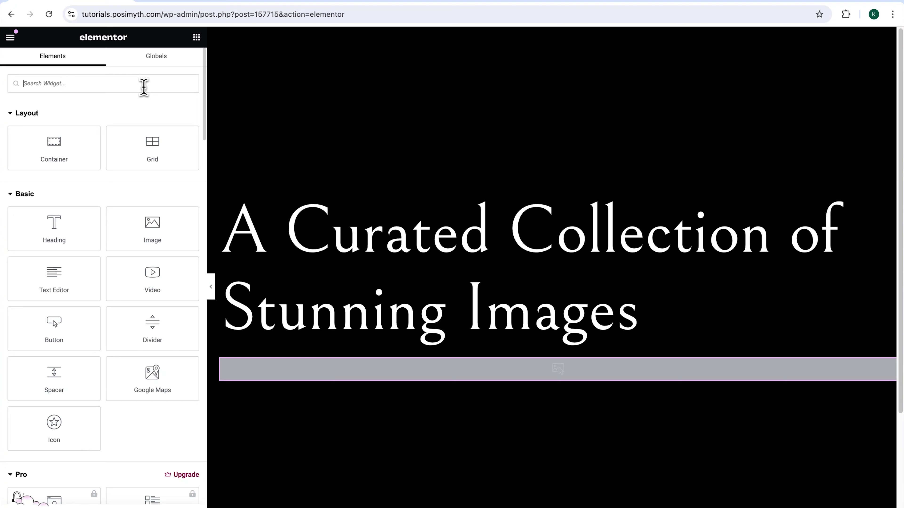
# Step: Search 'click to' and drop the Click to Media widget under the heading, then select it
pyautogui.write('click to media')
pyautogui.moveTo(73, 127)
pyautogui.mouseDown()
pyautogui.moveTo(62, 131)
pyautogui.moveTo(264, 132)
pyautogui.moveTo(405, 186)
pyautogui.moveTo(360, 157)
pyautogui.moveTo(71, 125)
pyautogui.mouseUp()
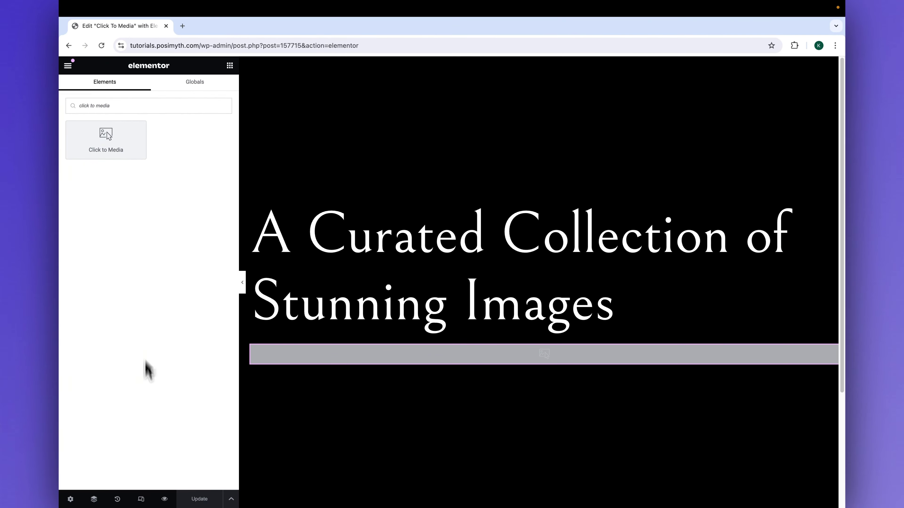
pyautogui.click(76, 507)
pyautogui.click(743, 135)
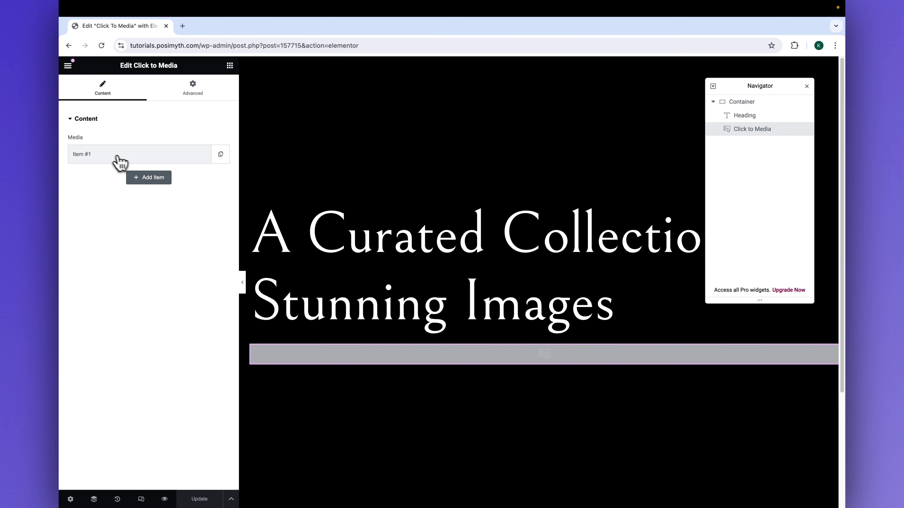
# Step: Give item one the pink house image and item two the purple scooter image
pyautogui.click(123, 163)
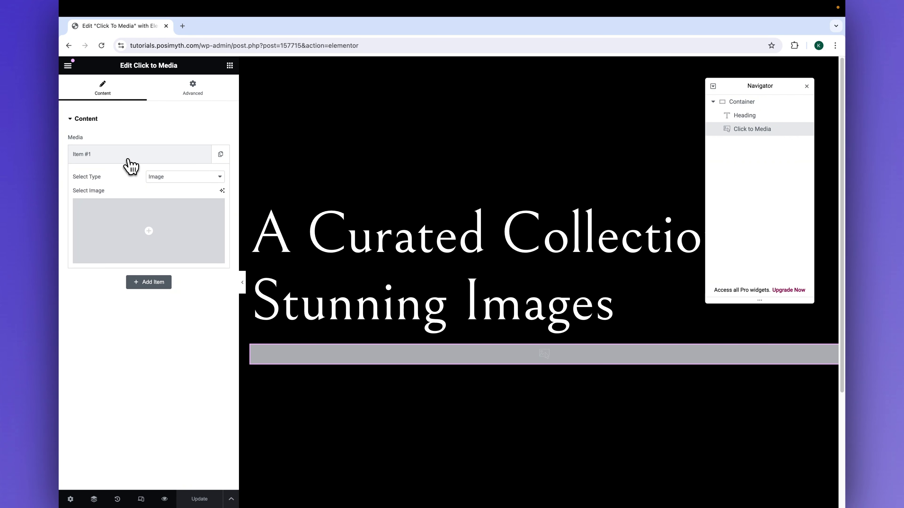
pyautogui.click(154, 239)
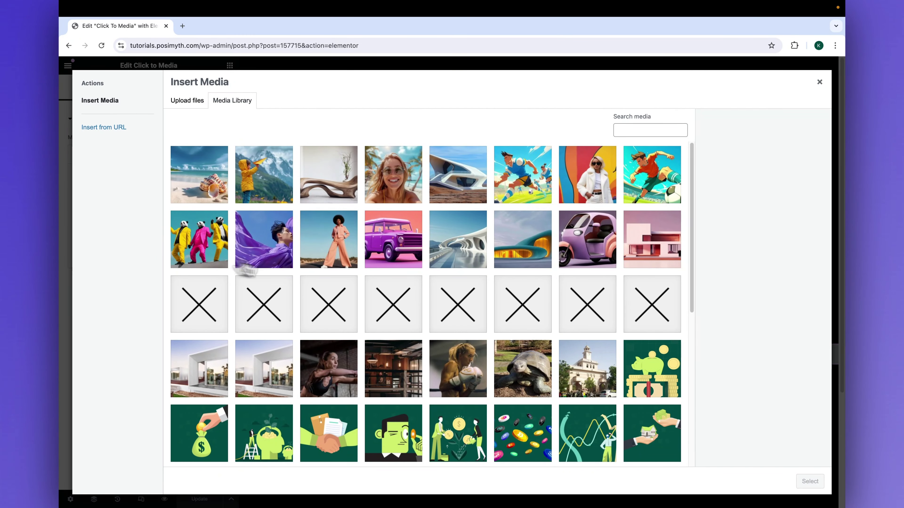
pyautogui.click(640, 256)
pyautogui.click(808, 481)
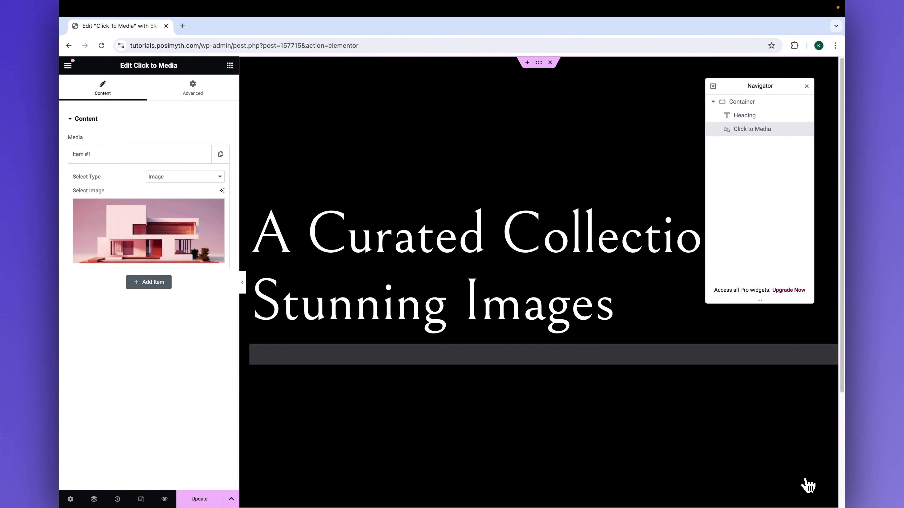
pyautogui.click(148, 282)
pyautogui.click(149, 272)
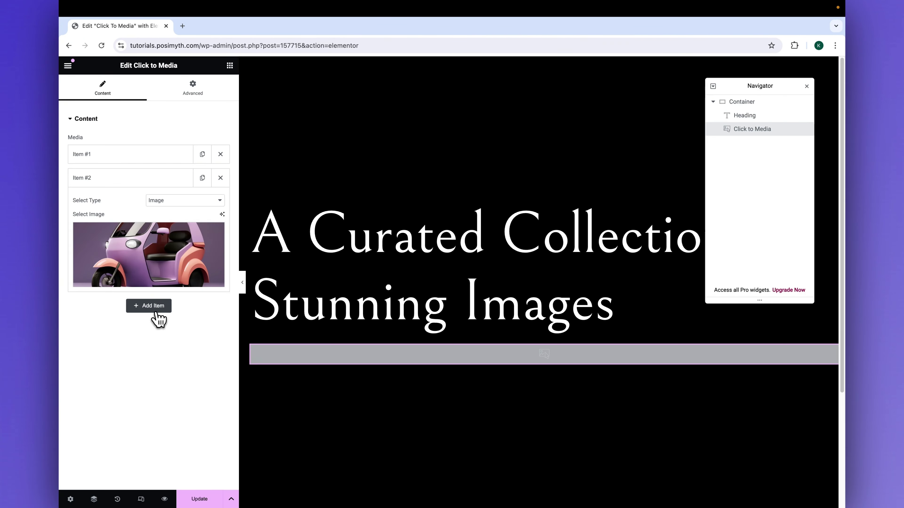
# Step: Add items three to six with images, including the architecture and woman-in-pink pictures
pyautogui.click(148, 306)
pyautogui.click(808, 481)
pyautogui.click(155, 329)
pyautogui.click(801, 484)
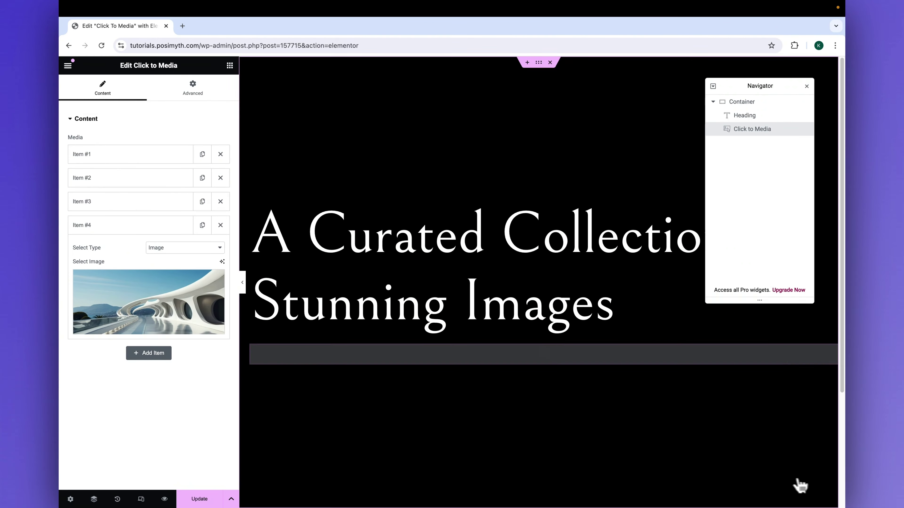
pyautogui.click(148, 353)
pyautogui.click(151, 339)
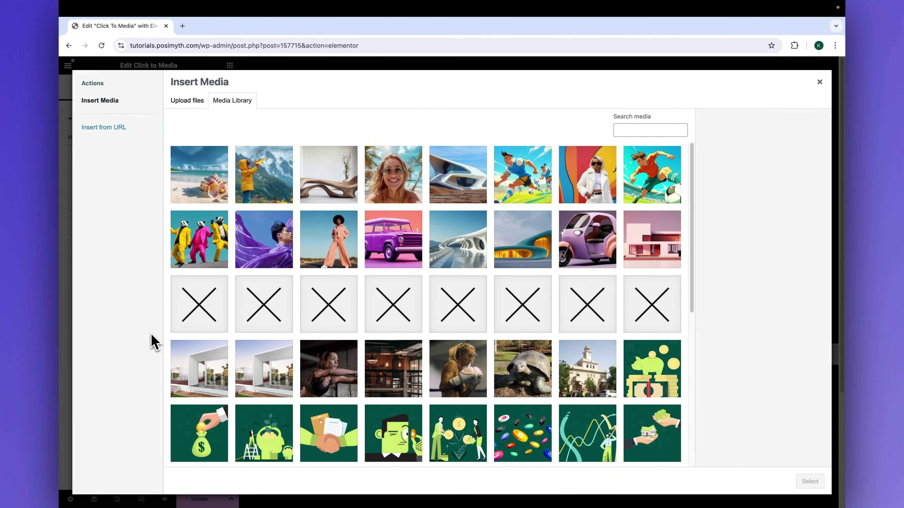
pyautogui.click(393, 172)
pyautogui.click(809, 482)
pyautogui.click(805, 485)
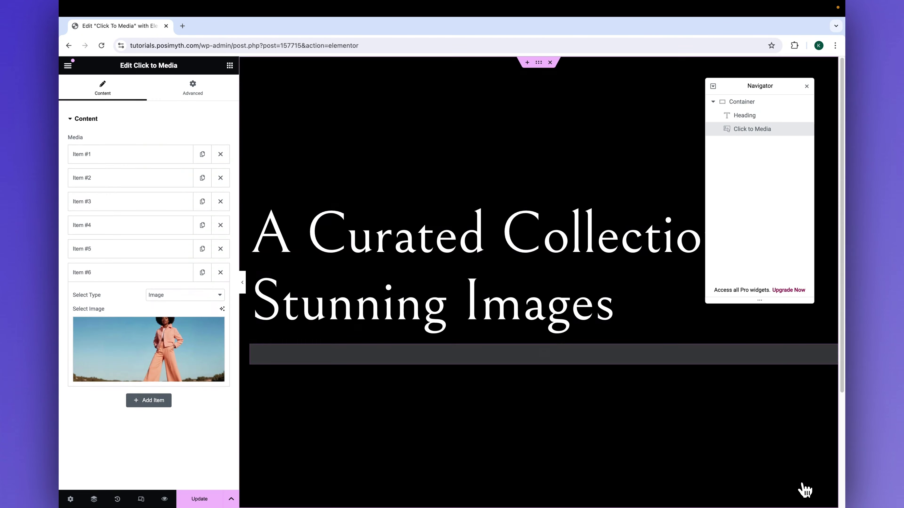
# Step: Keep adding media items with Media Library images, including the woman image, up to Item #16
pyautogui.click(162, 430)
pyautogui.click(154, 428)
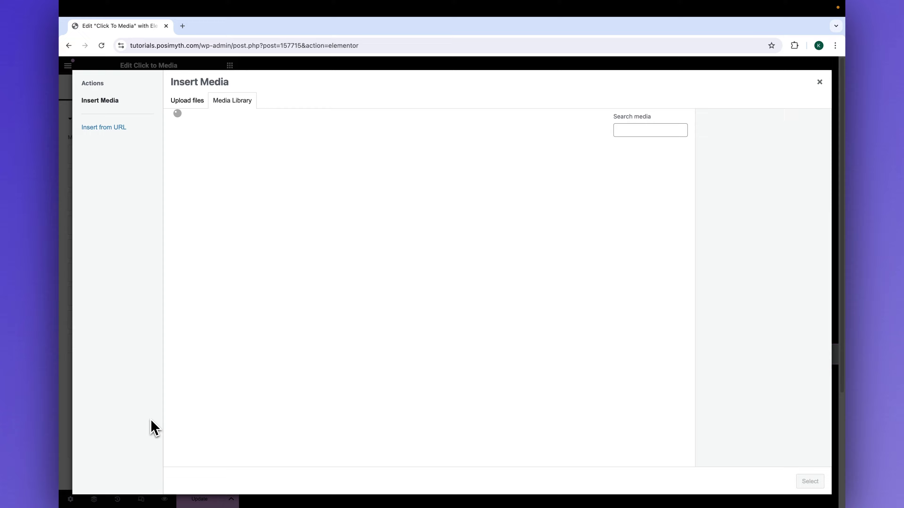
pyautogui.click(810, 481)
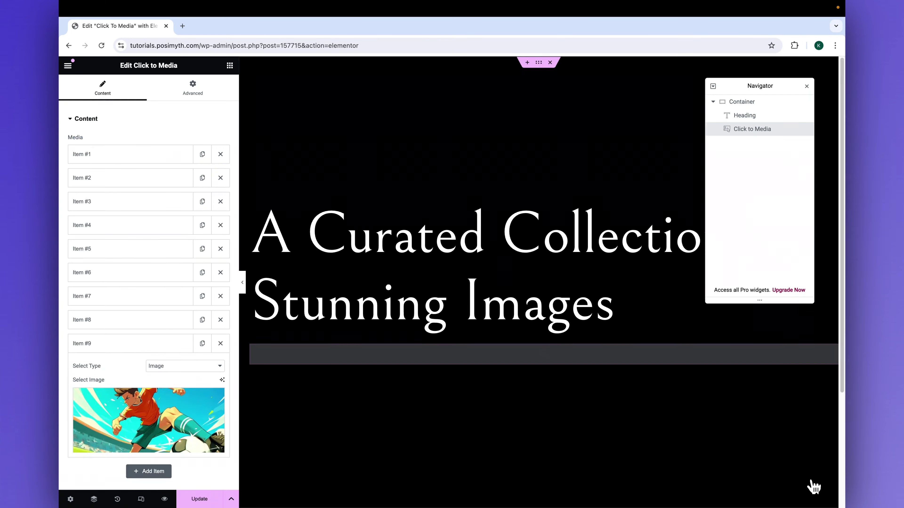
pyautogui.click(147, 470)
pyautogui.click(169, 452)
pyautogui.click(810, 482)
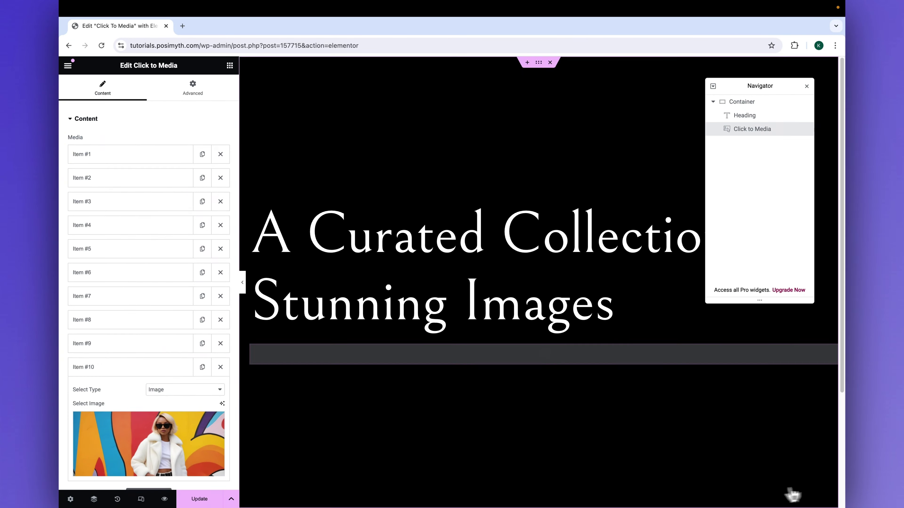
pyautogui.click(173, 465)
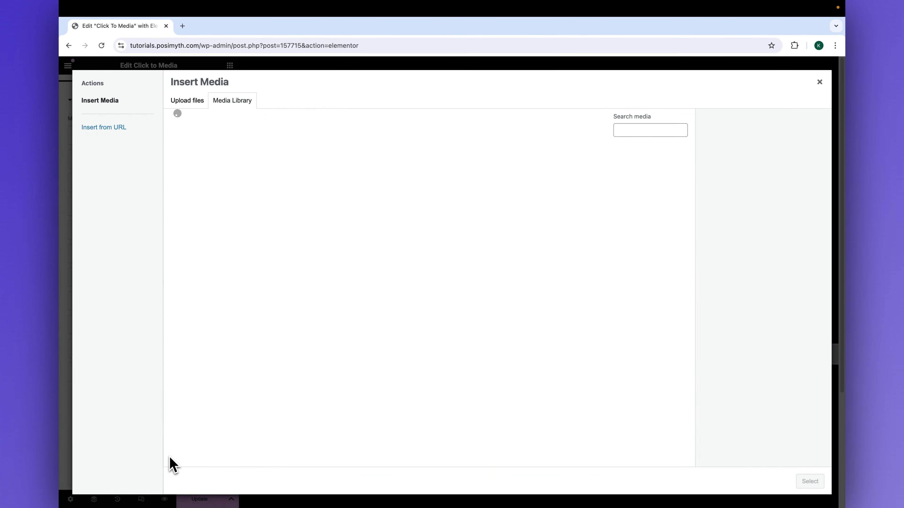
pyautogui.click(393, 198)
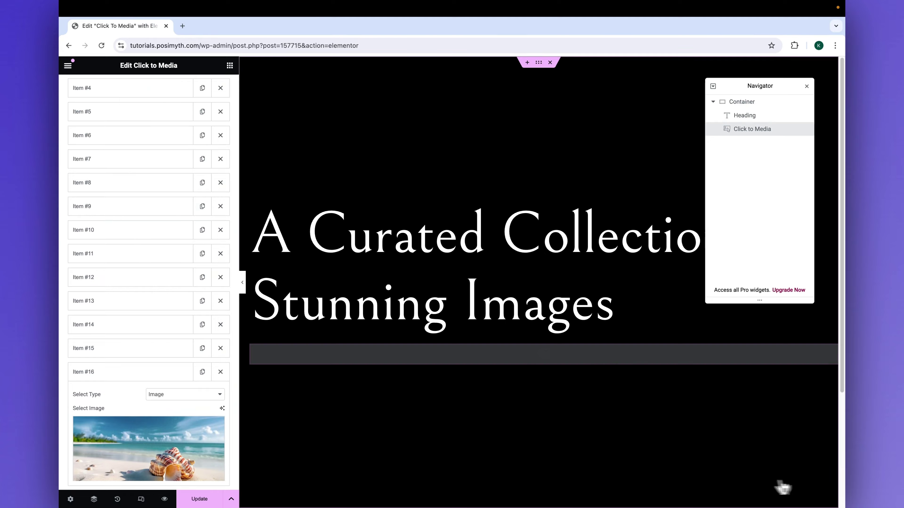
pyautogui.scroll(5, 115, 363)
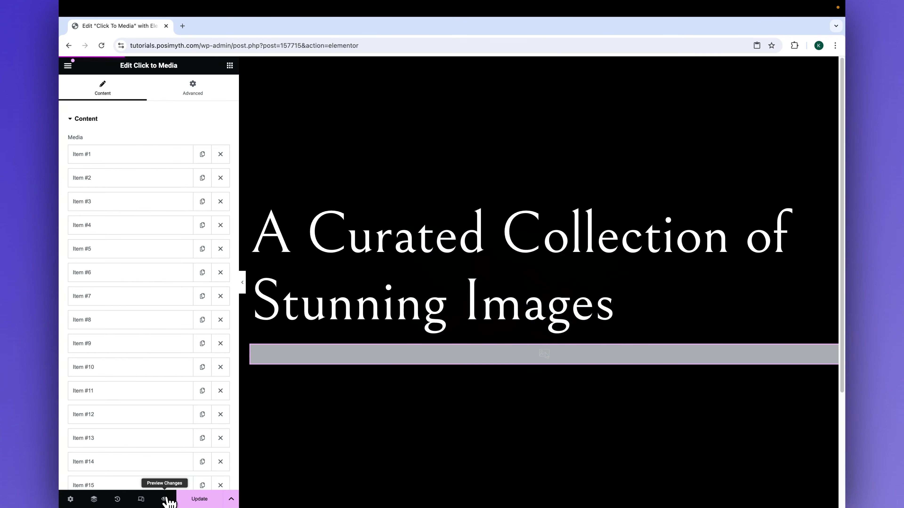
# Step: Preview the page in a new tab to watch the images pop up over the heading
pyautogui.click(170, 497)
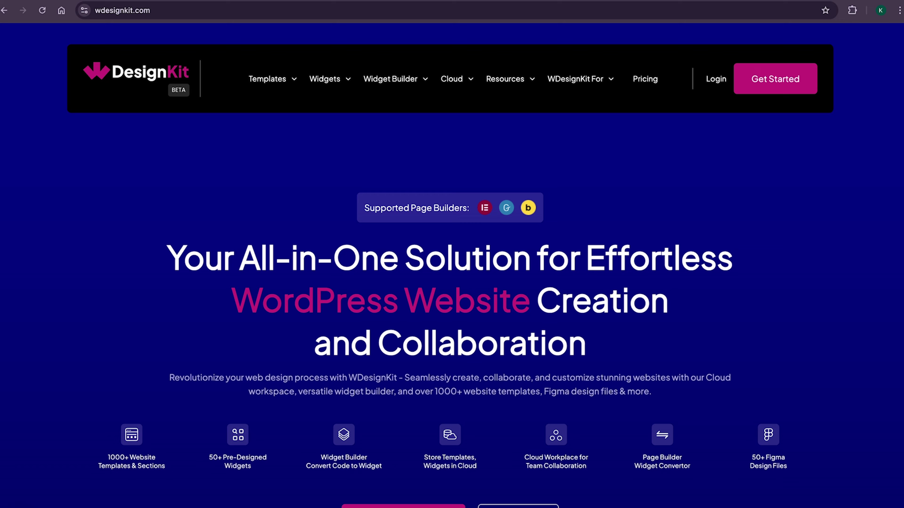
# Step: Scroll the home page, highlighting the '2000+ Ready made Templates' and widget builder headings
pyautogui.scroll(-10, 452, 265)
pyautogui.scroll(-15, 452, 265)
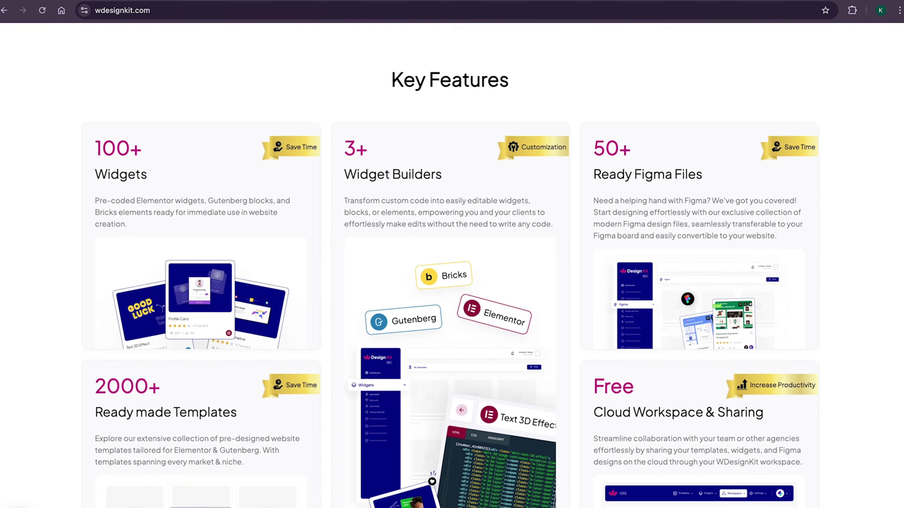
pyautogui.scroll(-7, 452, 266)
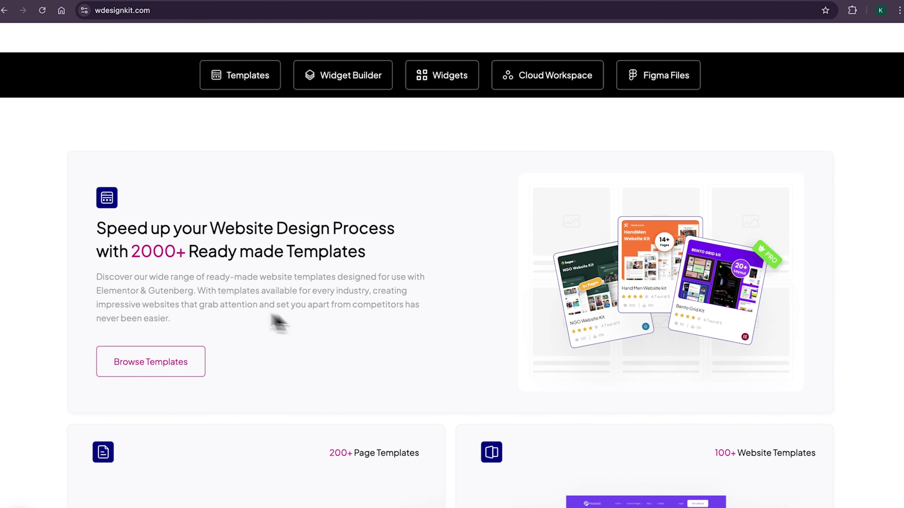
pyautogui.moveTo(131, 257); pyautogui.dragTo(392, 273)
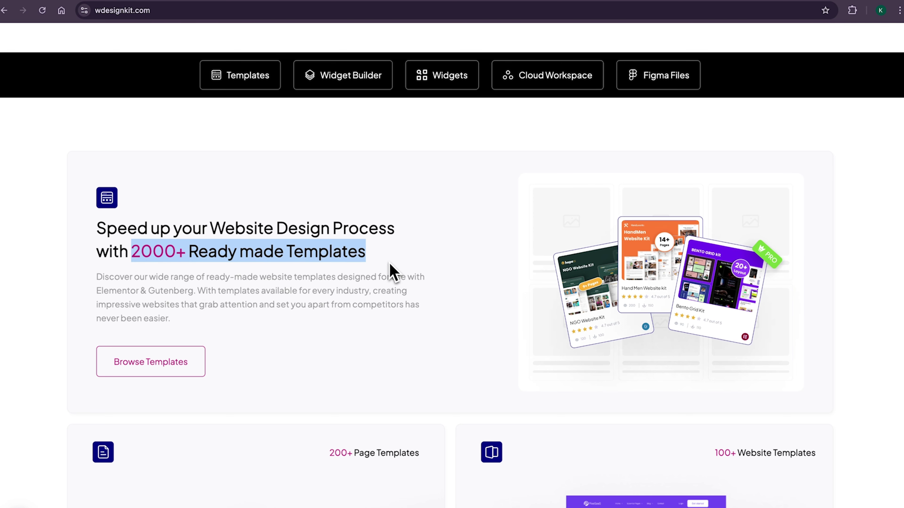
pyautogui.scroll(-15, 488, 313)
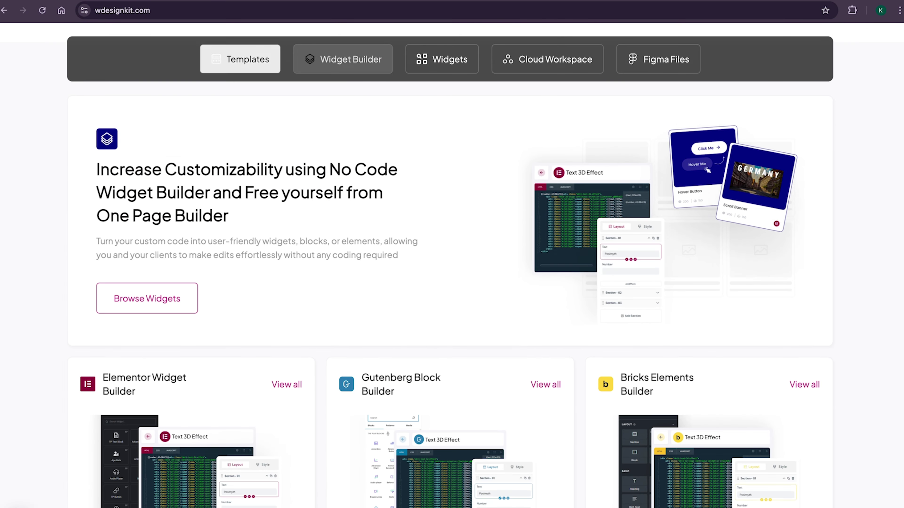
pyautogui.moveTo(94, 200); pyautogui.dragTo(248, 224)
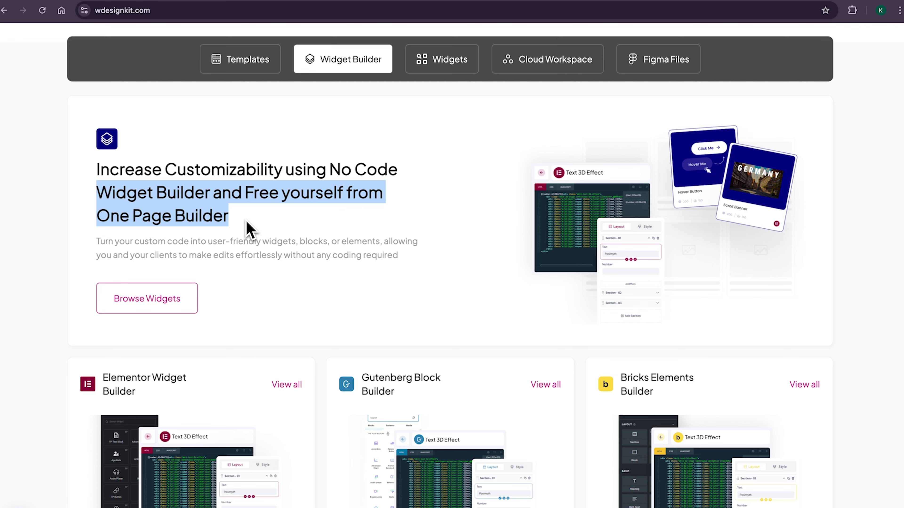
# Step: Jump to the Widgets section and highlight '100+ Widgets for All Page Builders'
pyautogui.click(447, 73)
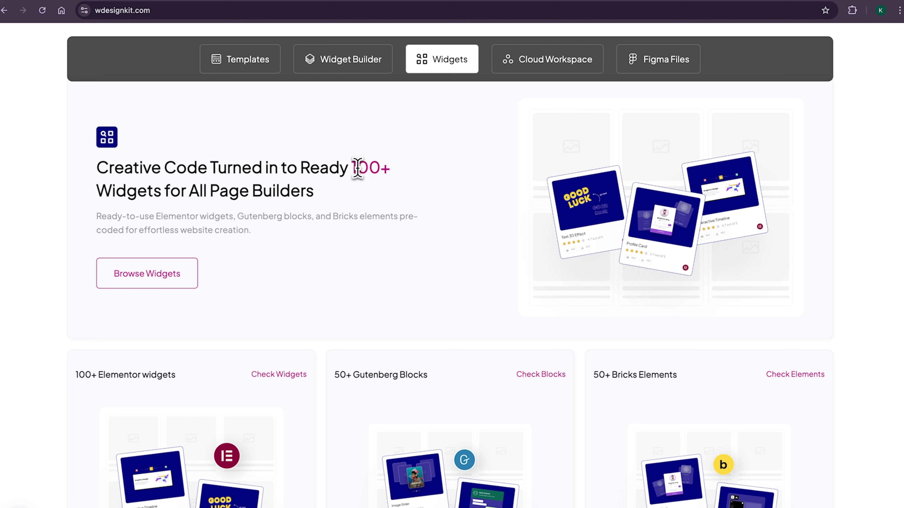
pyautogui.moveTo(353, 169); pyautogui.dragTo(373, 192)
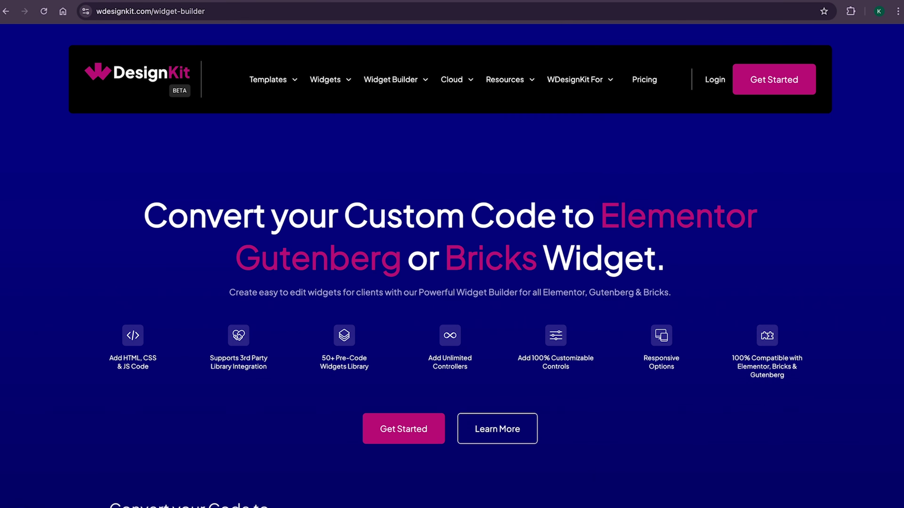
pyautogui.scroll(-20, 452, 250)
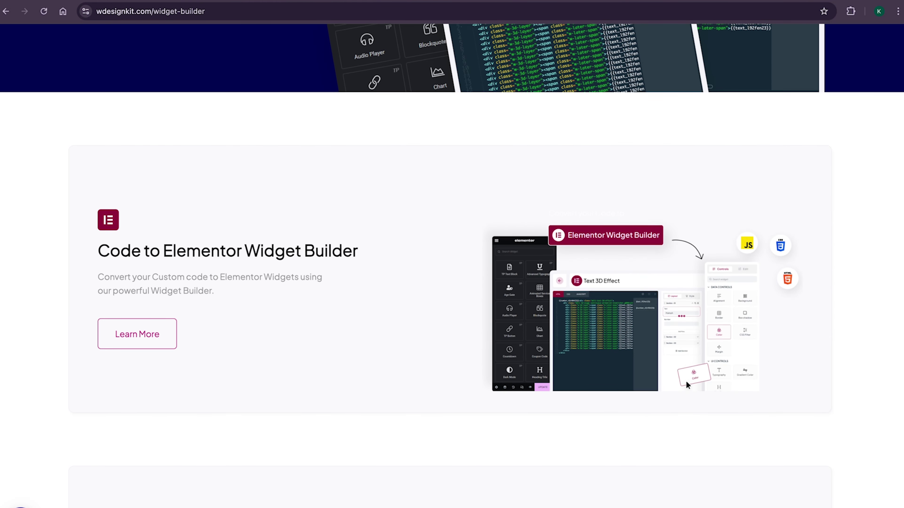
# Step: Scroll through the widget builder page, then go to Cloud Workspace from the Cloud menu
pyautogui.scroll(-12, 452, 266)
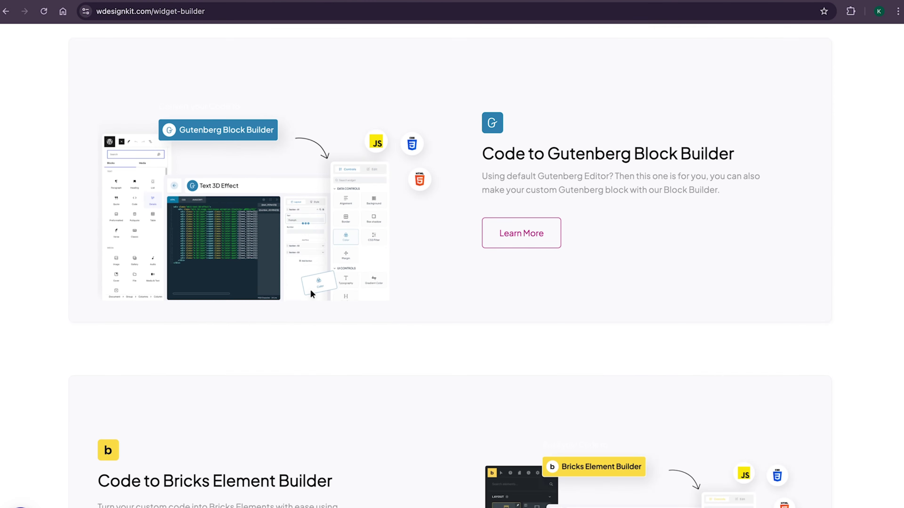
pyautogui.scroll(-6, 452, 266)
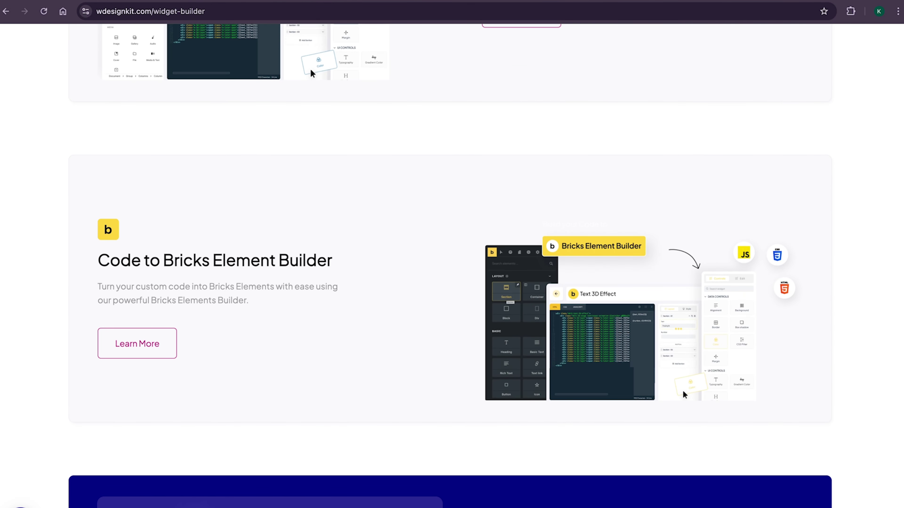
pyautogui.scroll(20, 452, 265)
pyautogui.scroll(4, 452, 266)
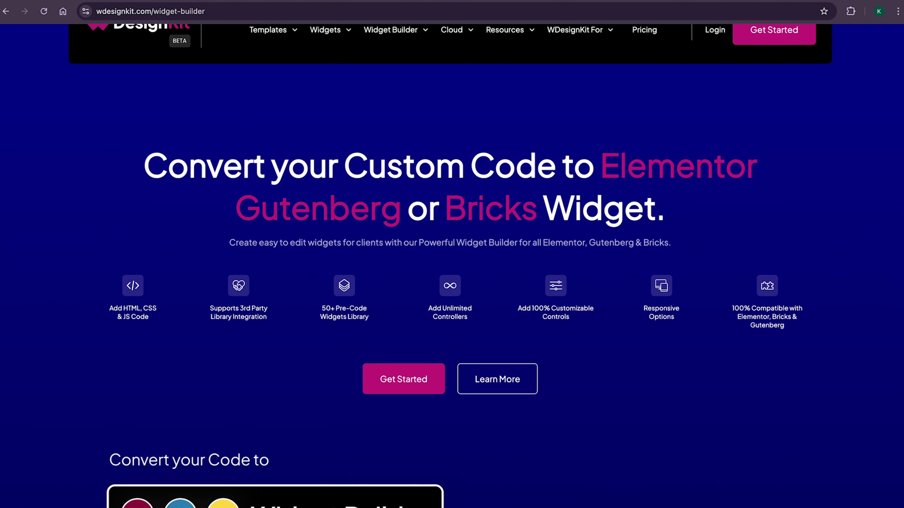
pyautogui.scroll(1, 452, 265)
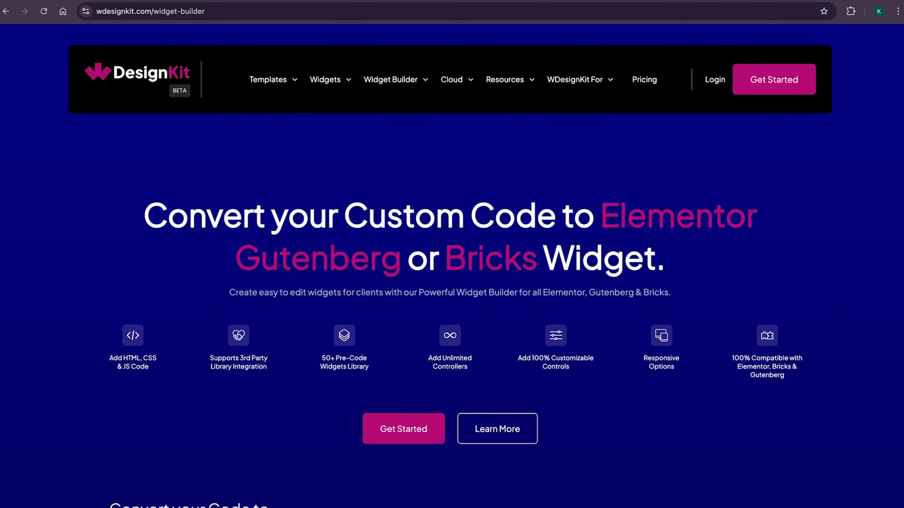
pyautogui.moveTo(453, 83)
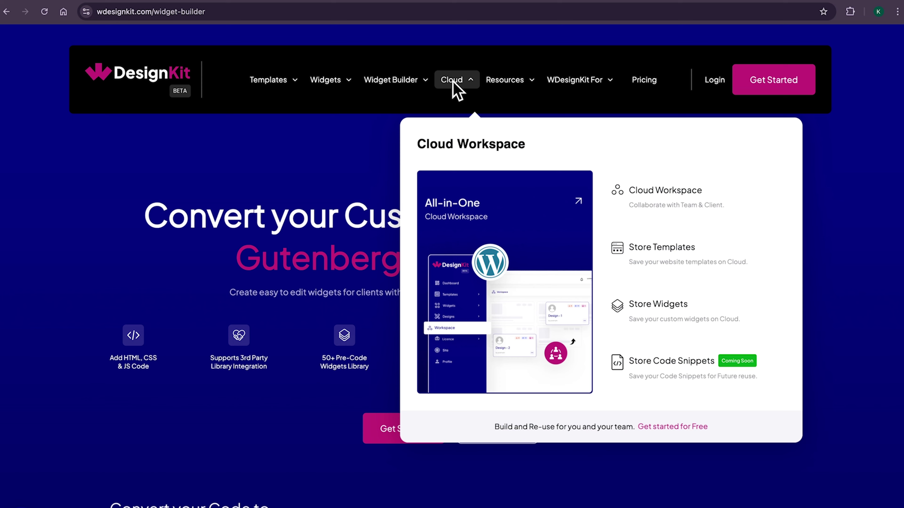
pyautogui.click(666, 200)
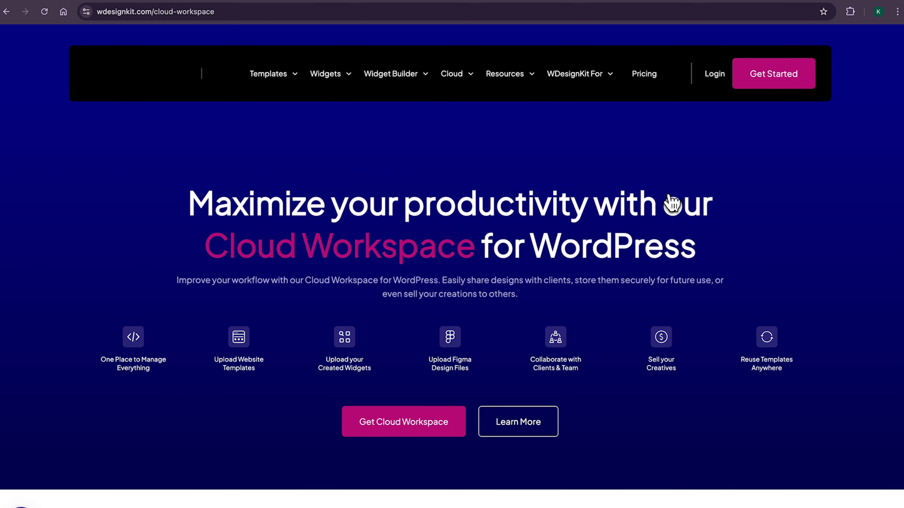
# Step: Highlight the 'Upload your Created Widgets' and 'Collaborate with Clients & Team' features, then return home
pyautogui.moveTo(325, 372); pyautogui.dragTo(336, 377)
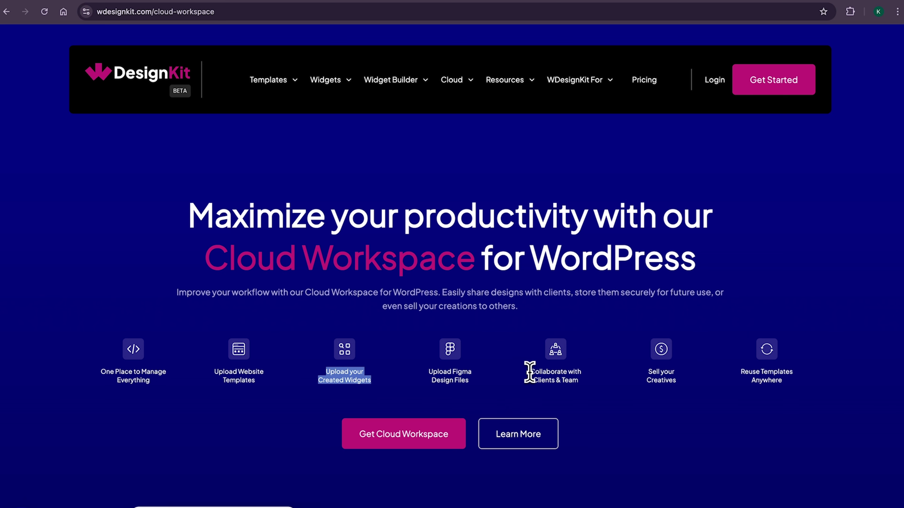
pyautogui.moveTo(530, 372); pyautogui.dragTo(580, 382)
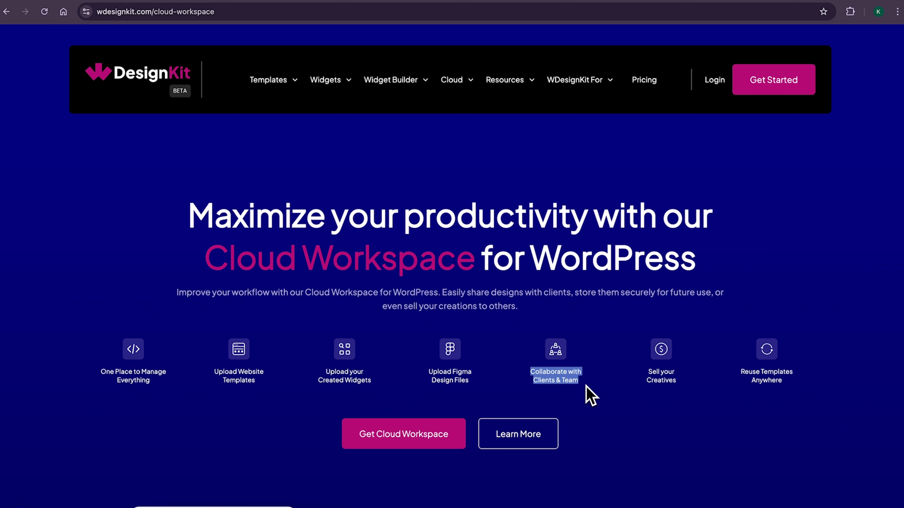
pyautogui.click(136, 91)
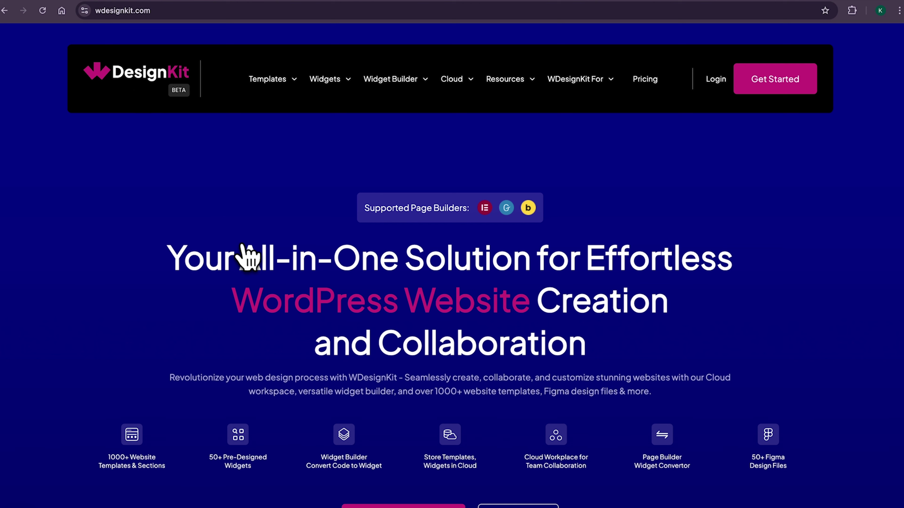
# Step: Highlight 'All-in-One Solution' in the home page heading and go to the Pricing page
pyautogui.moveTo(242, 249); pyautogui.dragTo(525, 266)
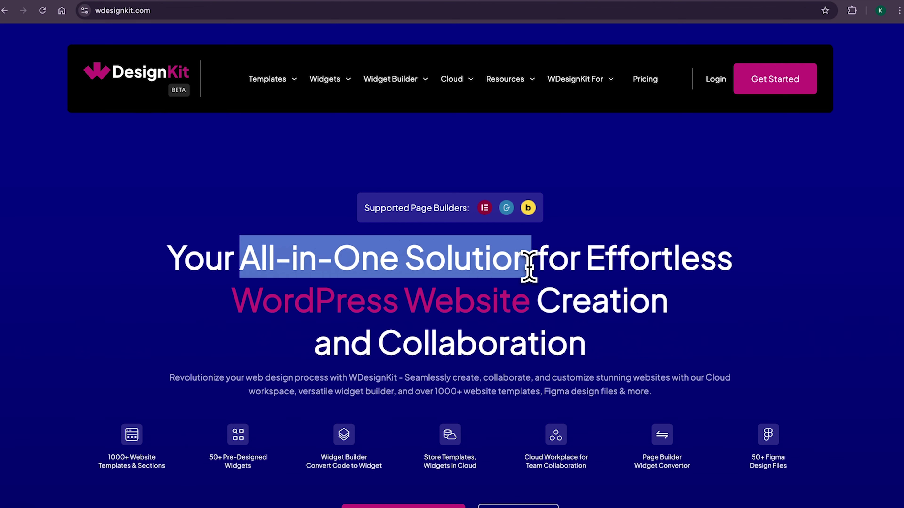
pyautogui.click(645, 79)
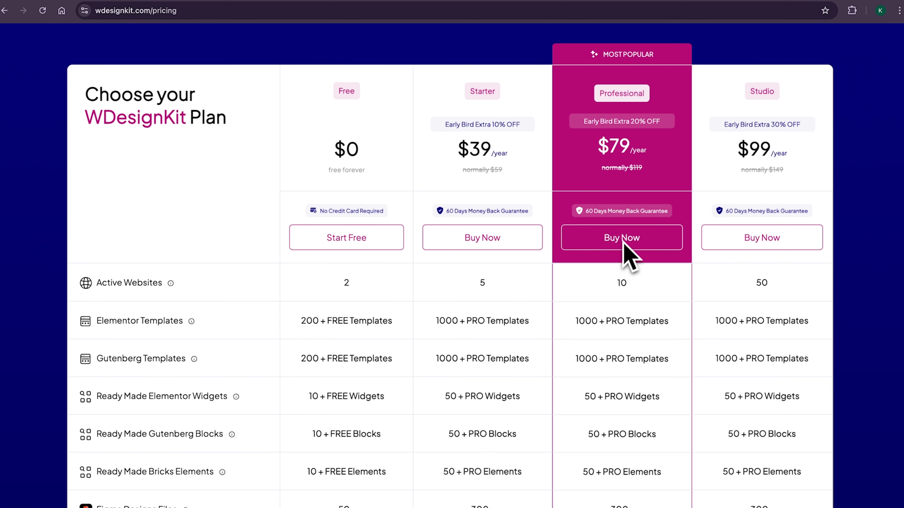